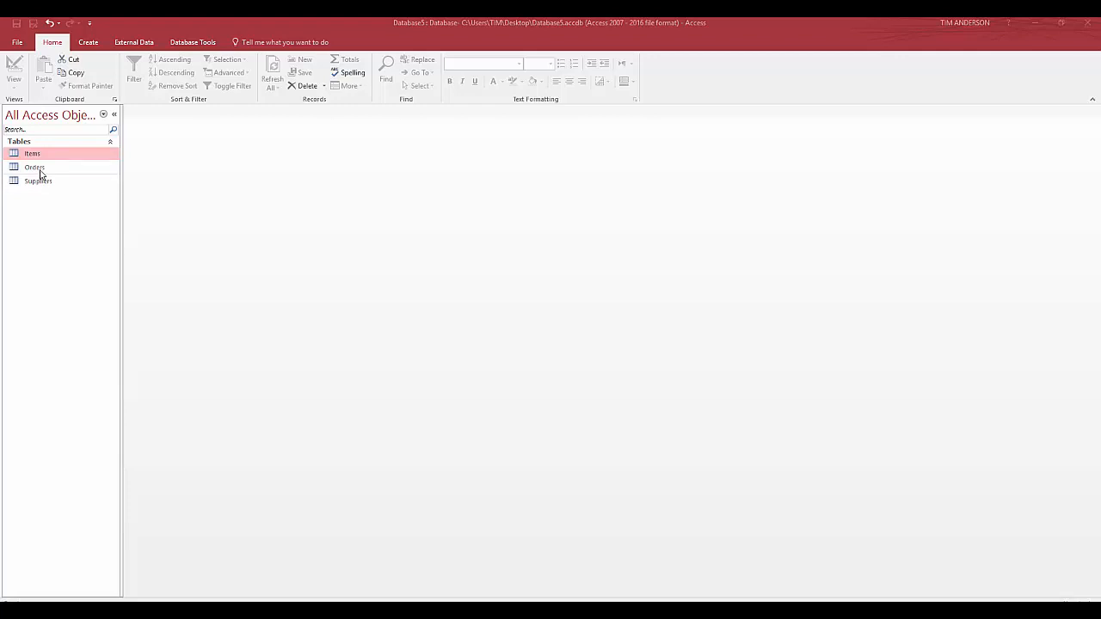
# Open the Orders and Suppliers tables to examine their fields and records, and close both
pyautogui.doubleClick(39, 174)
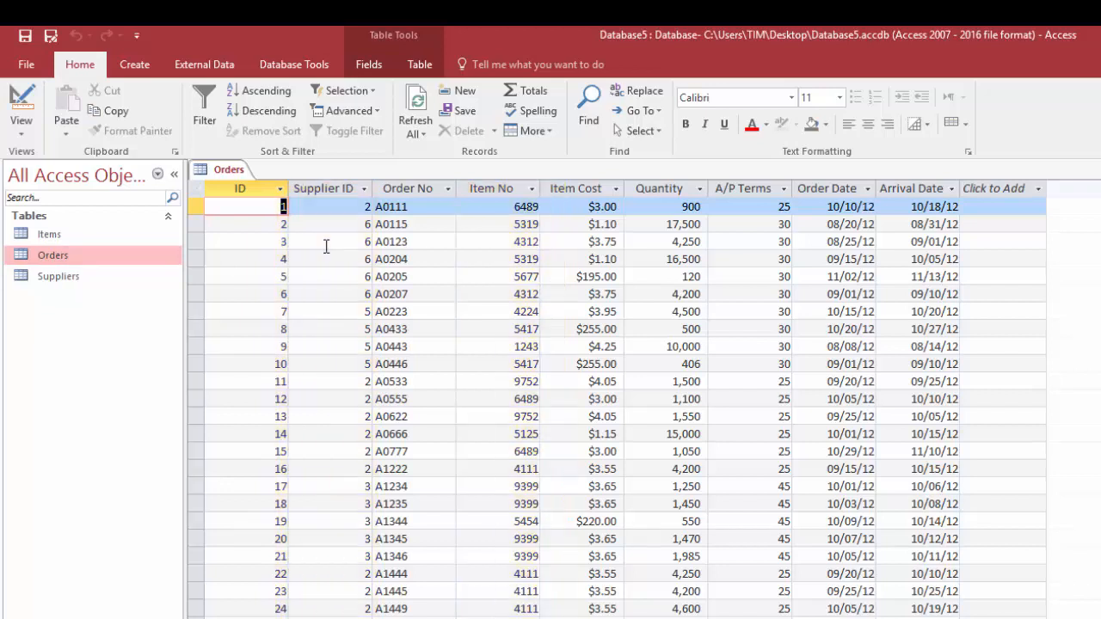
pyautogui.doubleClick(69, 278)
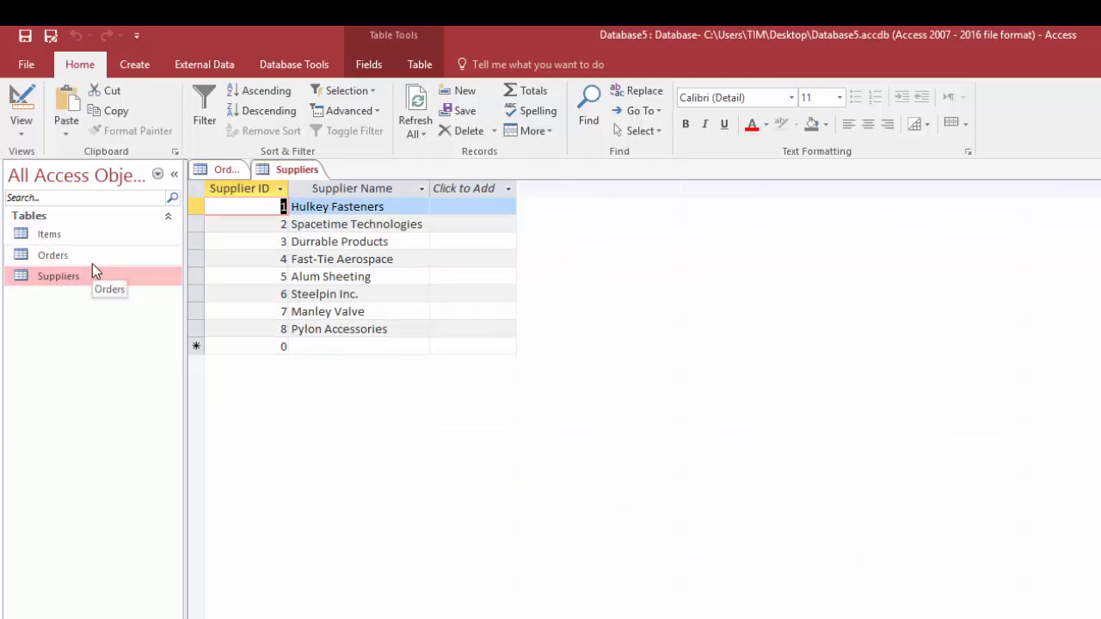
pyautogui.rightClick(304, 175)
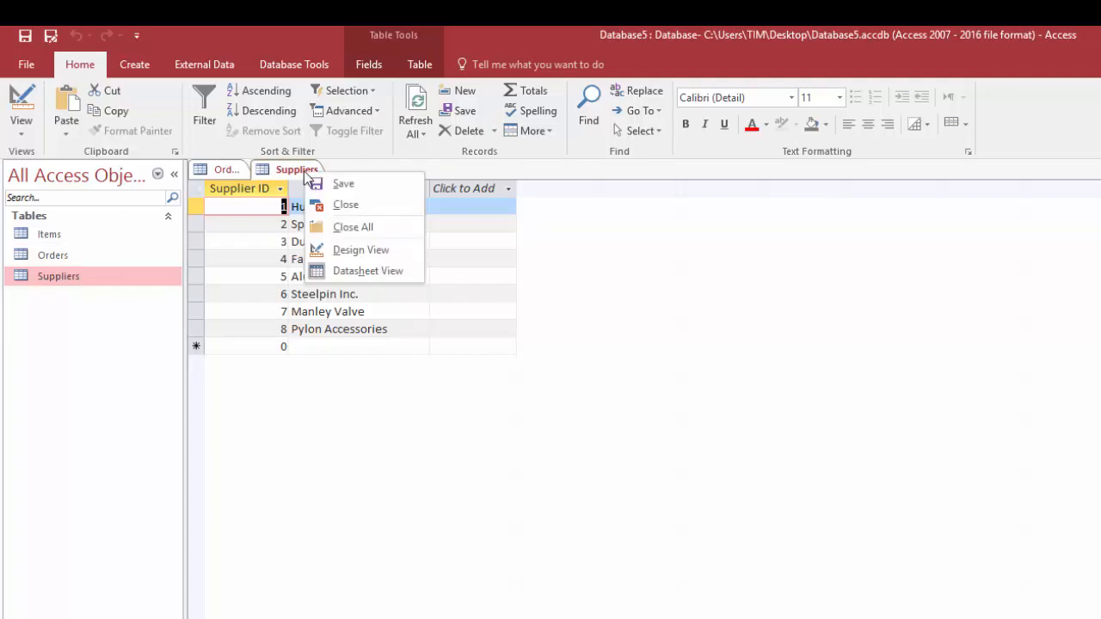
pyautogui.click(345, 205)
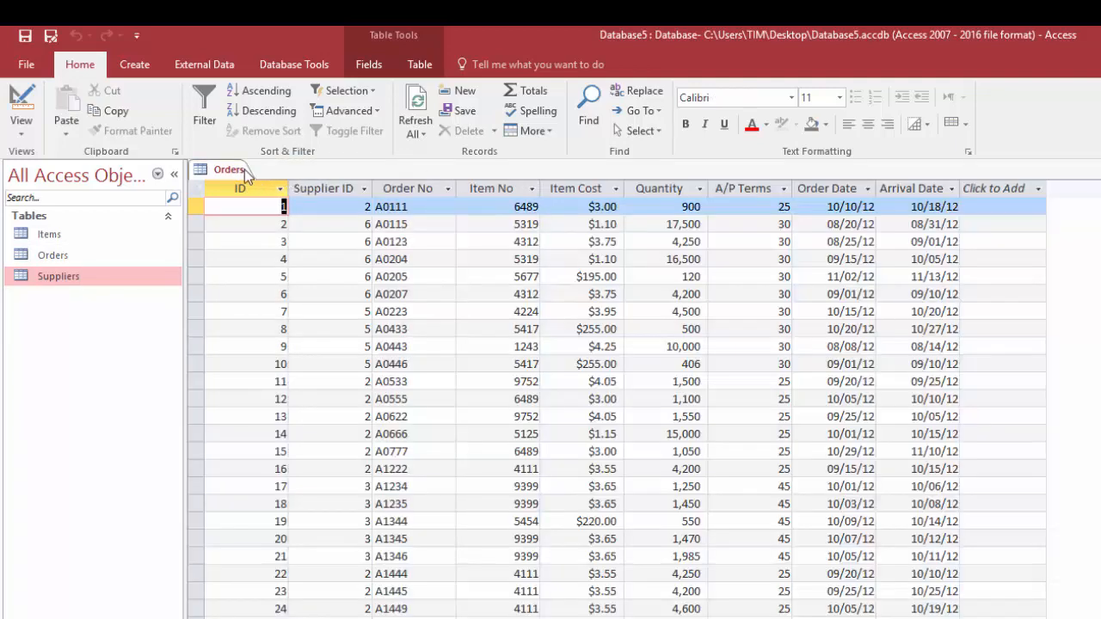
pyautogui.rightClick(244, 169)
pyautogui.click(255, 199)
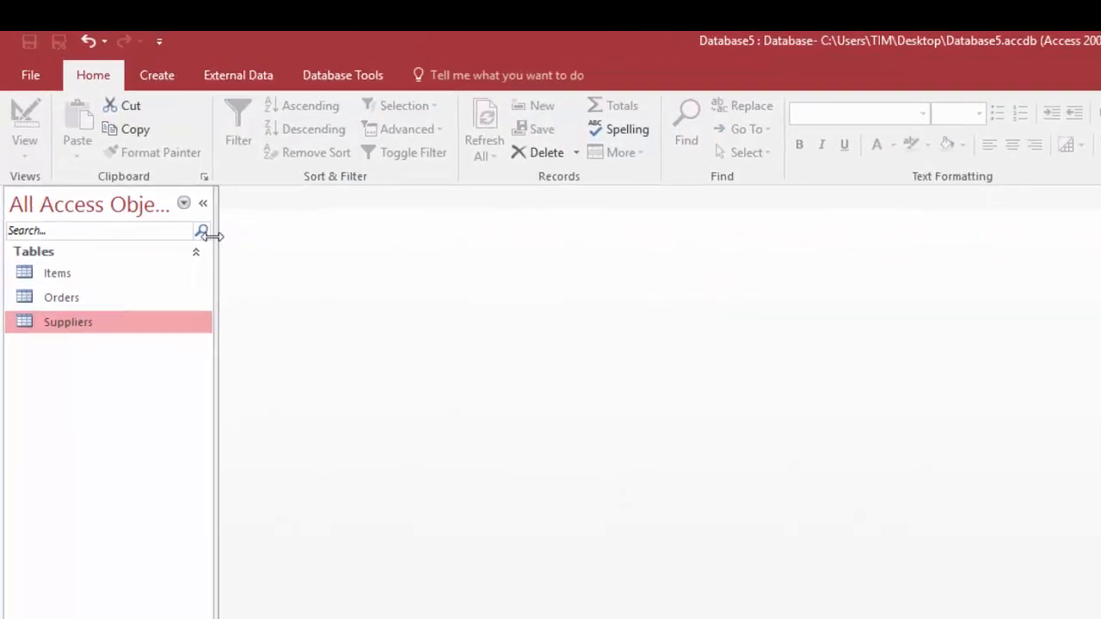
# Create a new query in Design View and add the Items, Orders and Suppliers tables to it
pyautogui.click(162, 82)
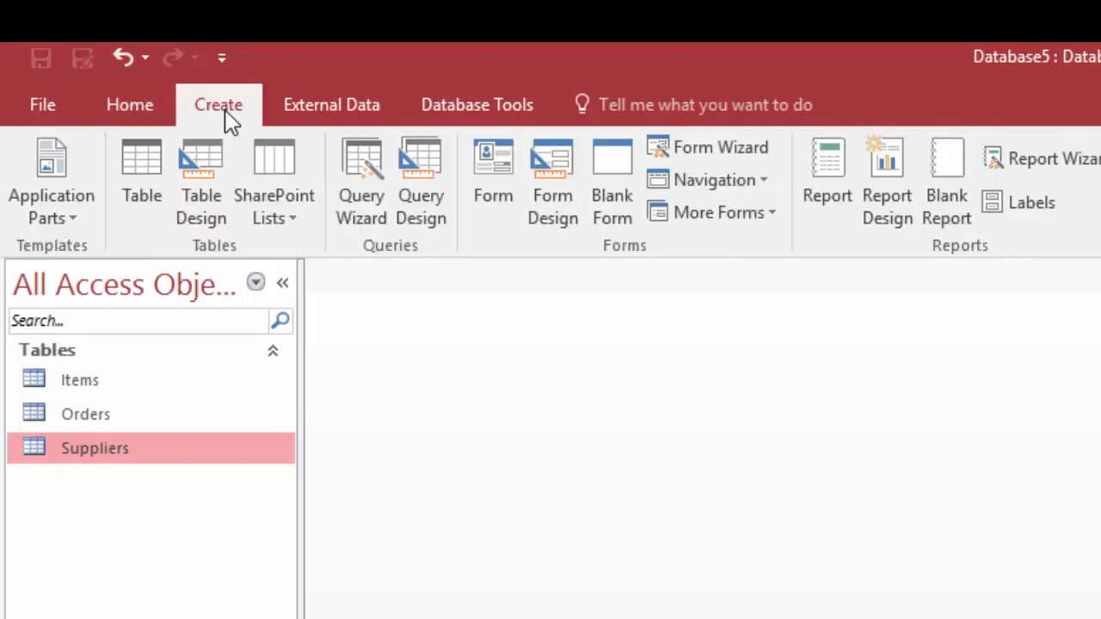
pyautogui.click(415, 177)
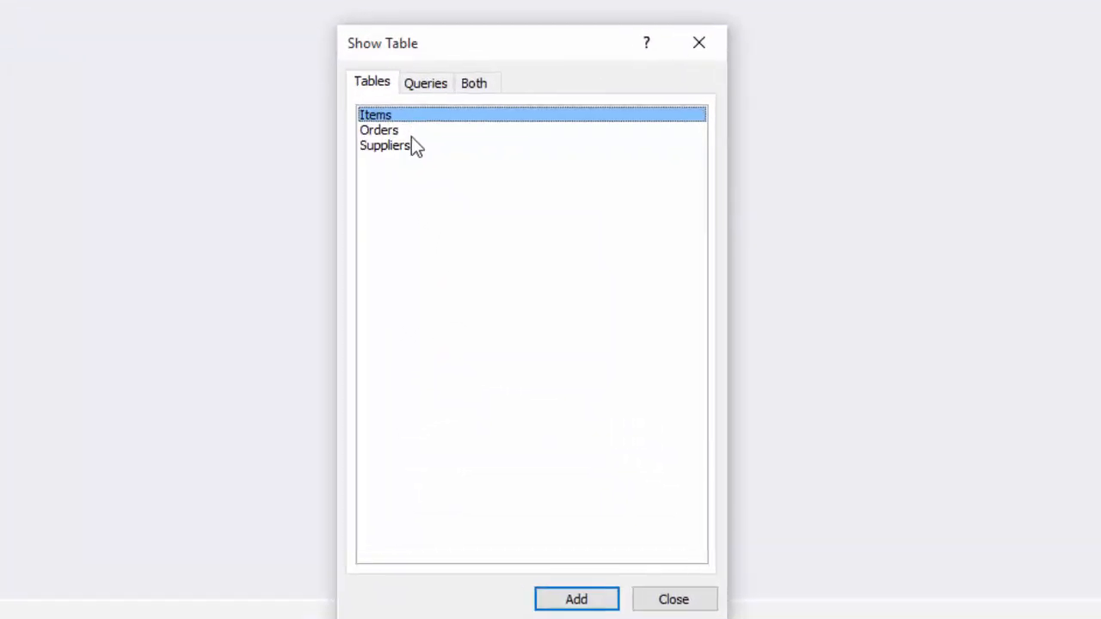
pyautogui.keyDown('shift'); pyautogui.click(393, 145); pyautogui.keyUp('shift')
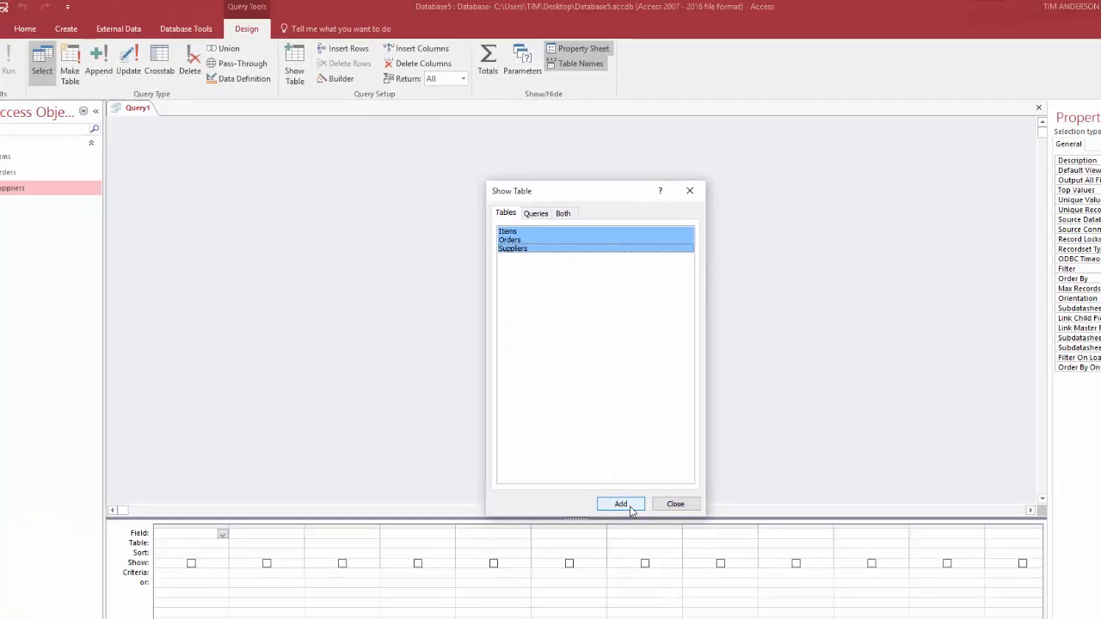
pyautogui.click(620, 504)
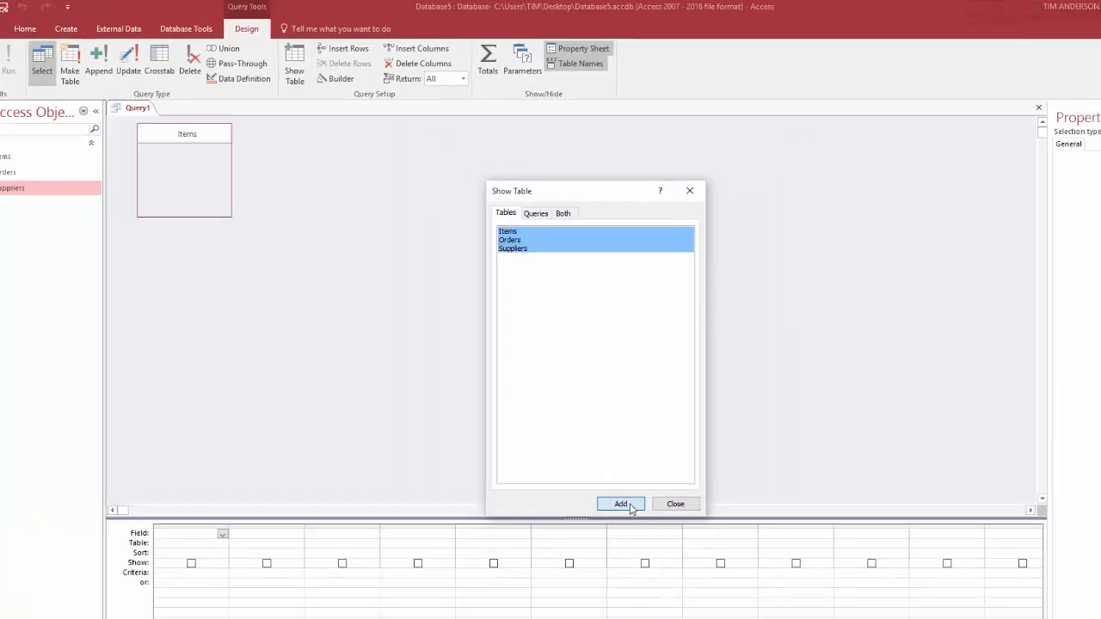
pyautogui.click(674, 506)
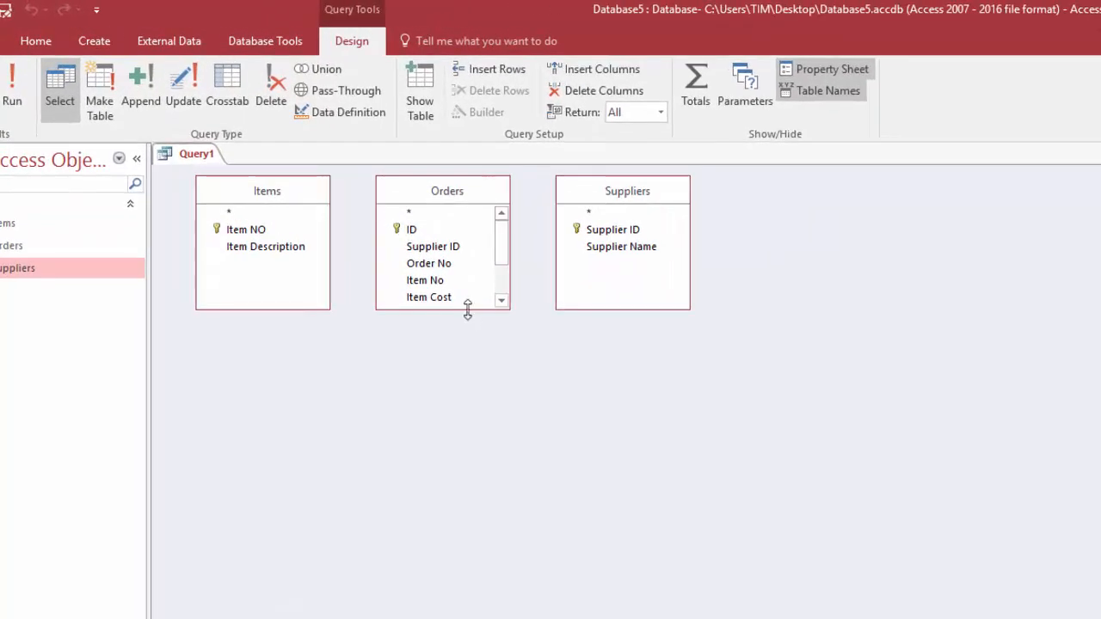
# Lengthen the Orders field list to show all its fields and space the three tables apart with Orders in the middle
pyautogui.moveTo(464, 309); pyautogui.dragTo(475, 447)
pyautogui.moveTo(644, 201); pyautogui.dragTo(799, 211)
pyautogui.moveTo(474, 194); pyautogui.dragTo(610, 214)
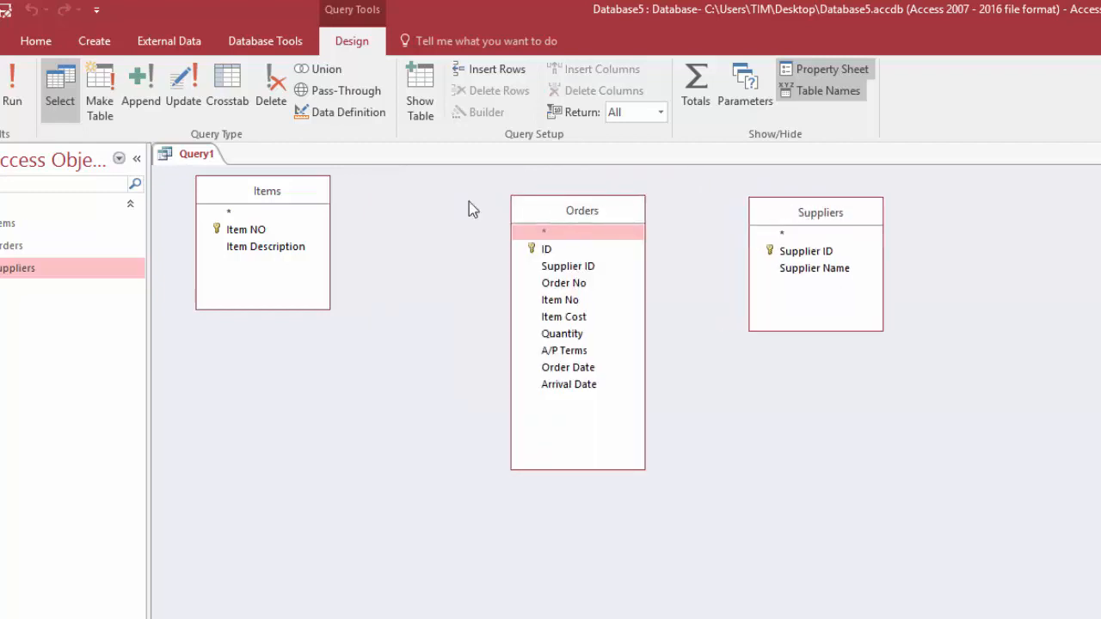
pyautogui.moveTo(253, 191); pyautogui.dragTo(333, 236)
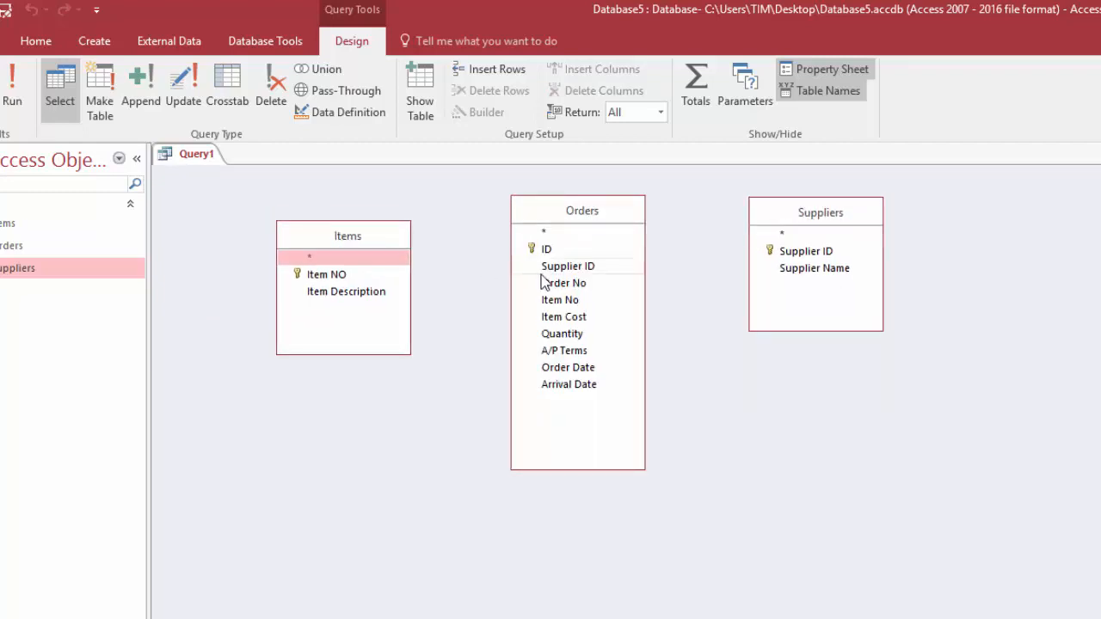
# Join Orders to Suppliers on Supplier ID and Orders to Items on Item No
pyautogui.moveTo(560, 269); pyautogui.dragTo(798, 255)
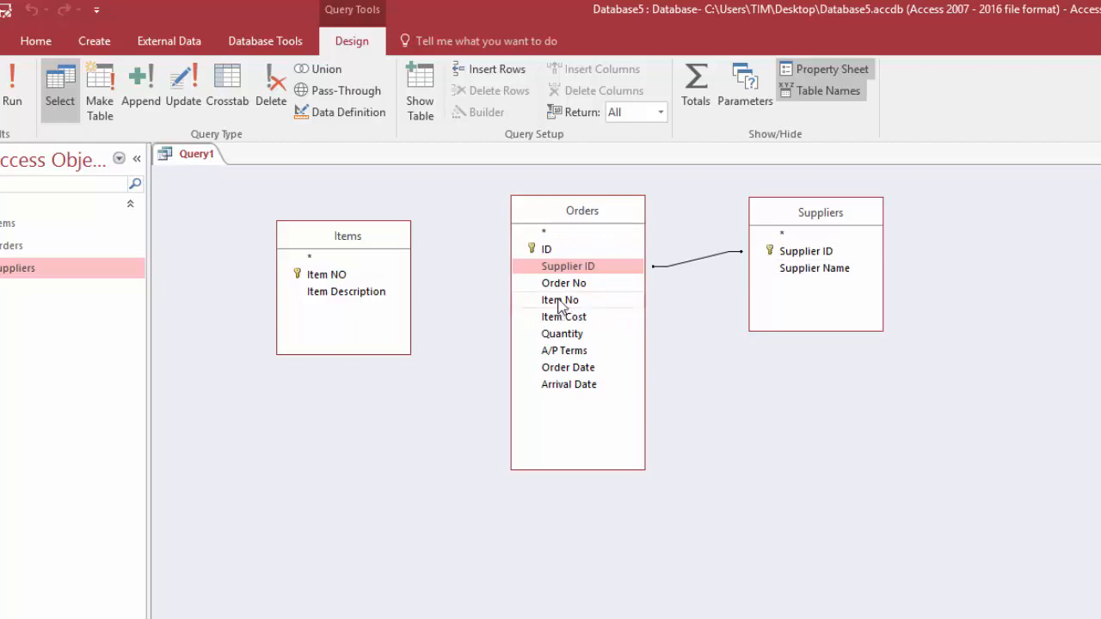
pyautogui.moveTo(560, 305); pyautogui.dragTo(343, 277)
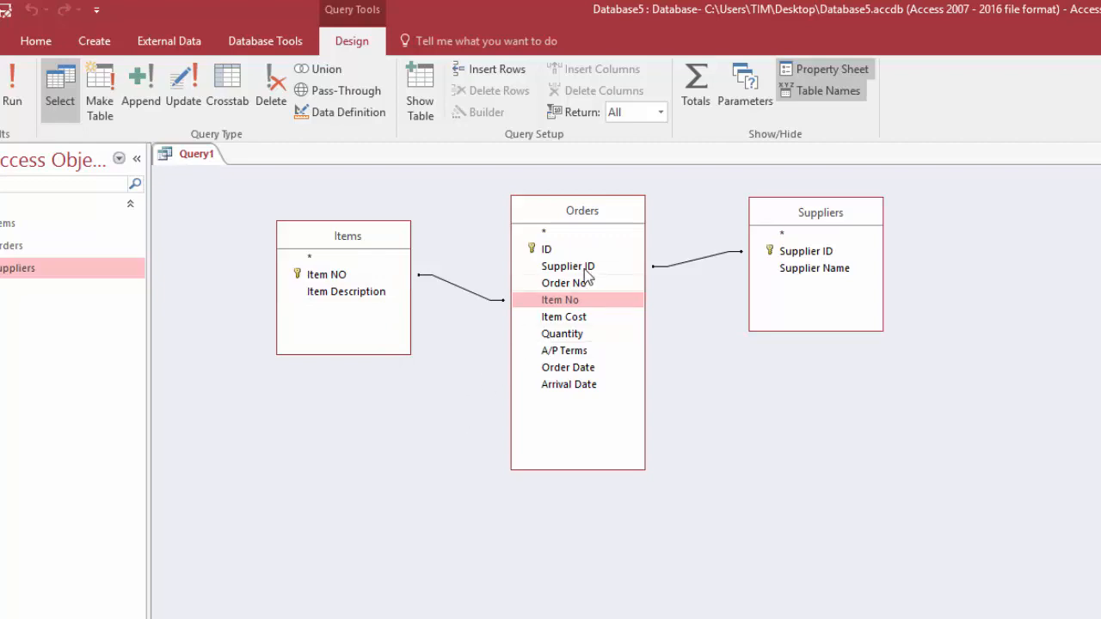
# Add all Orders fields except Supplier ID and Item No to the query grid, plus Item Description and Supplier Name
pyautogui.doubleClick(587, 216)
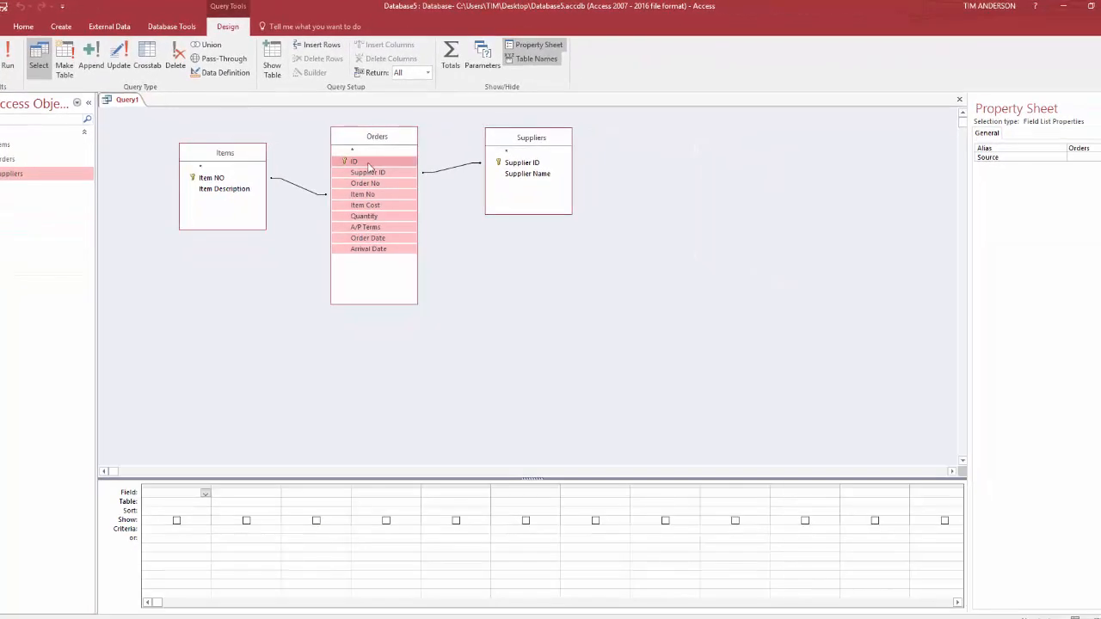
pyautogui.keyDown('ctrl'); pyautogui.click(366, 174); pyautogui.keyUp('ctrl')
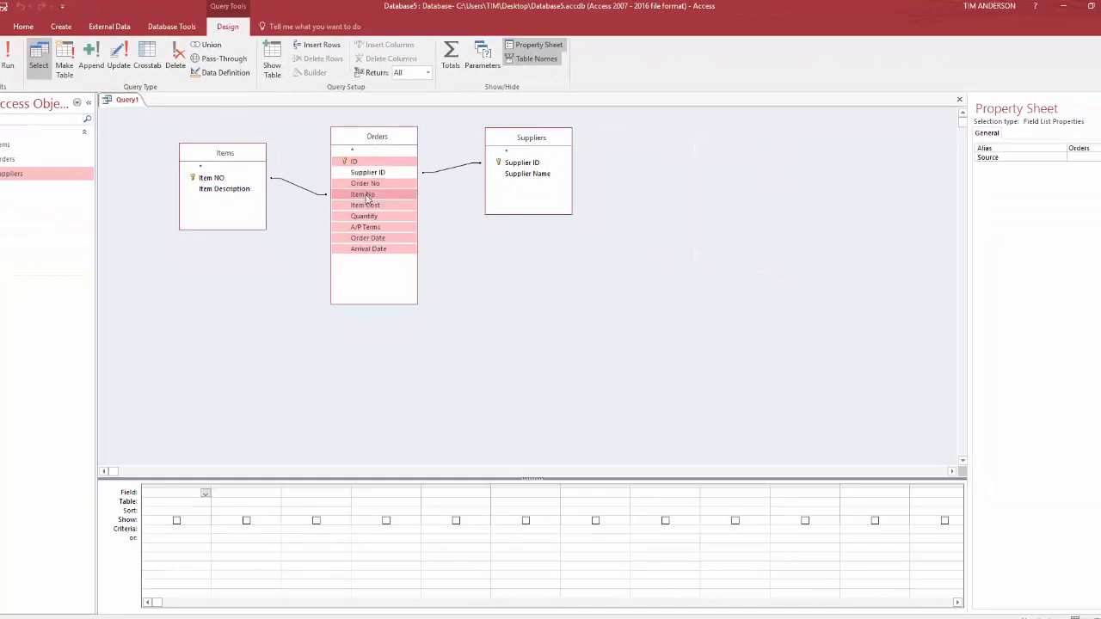
pyautogui.keyDown('ctrl'); pyautogui.click(368, 195); pyautogui.keyUp('ctrl')
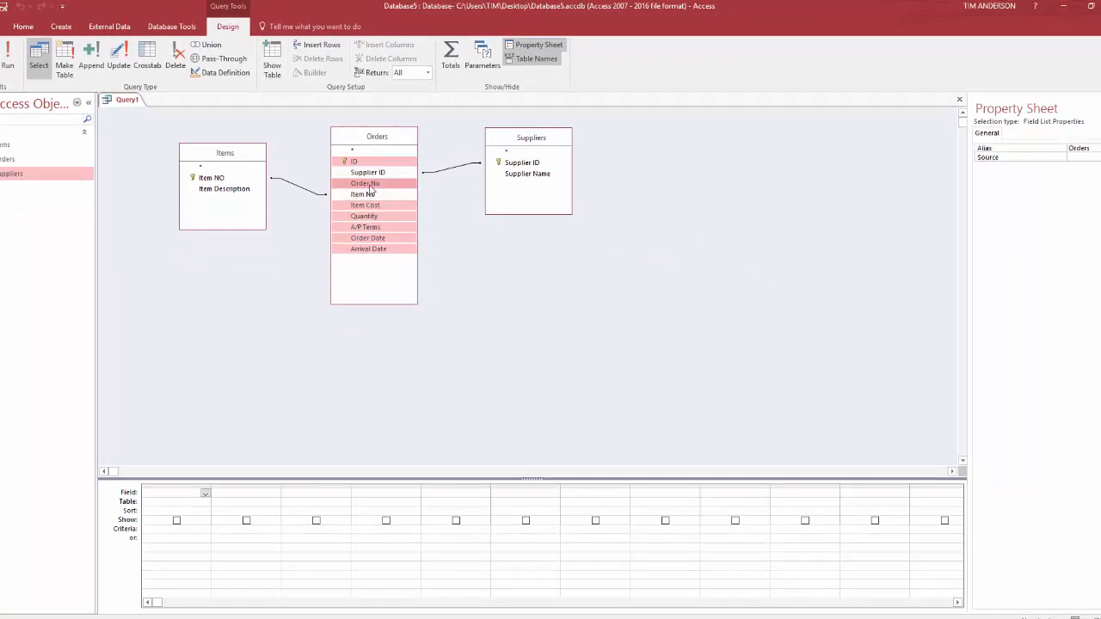
pyautogui.moveTo(368, 186); pyautogui.dragTo(184, 497)
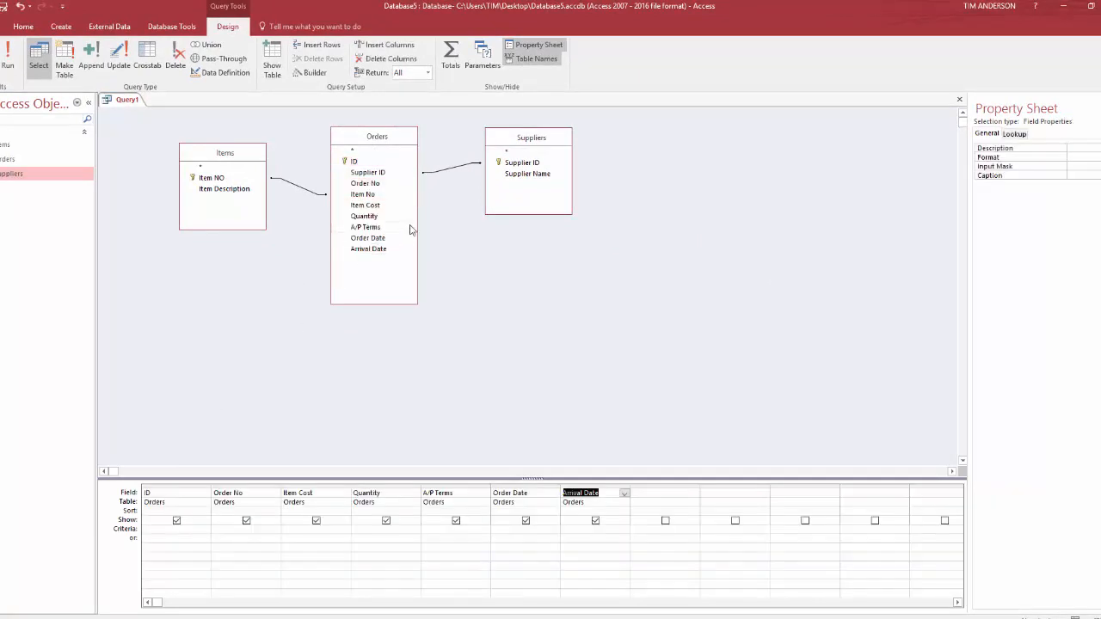
pyautogui.click(244, 188)
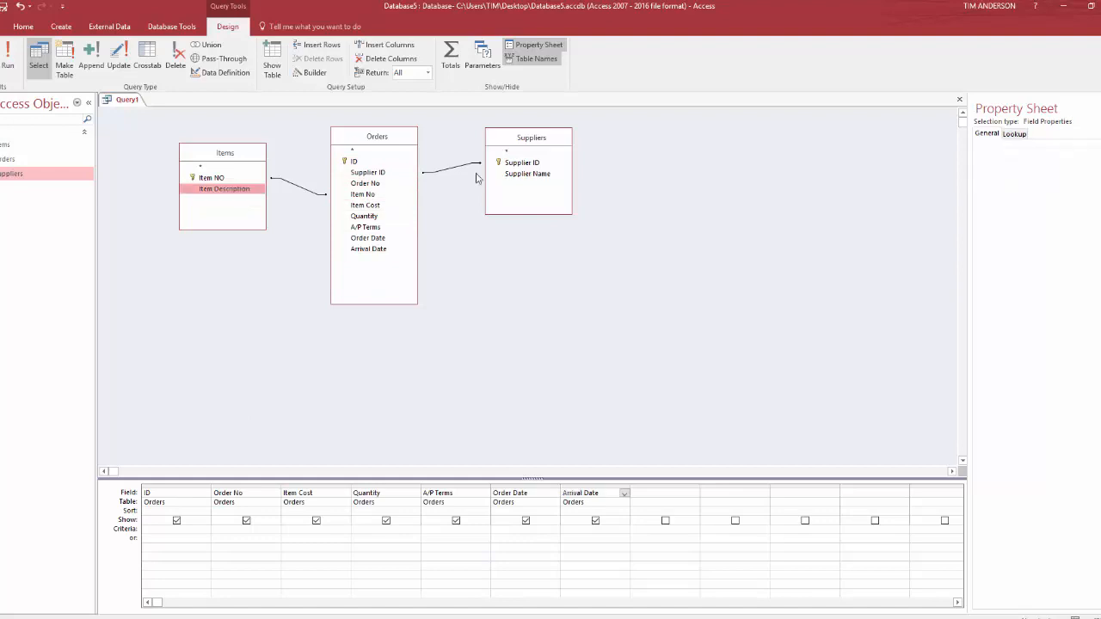
pyautogui.doubleClick(520, 174)
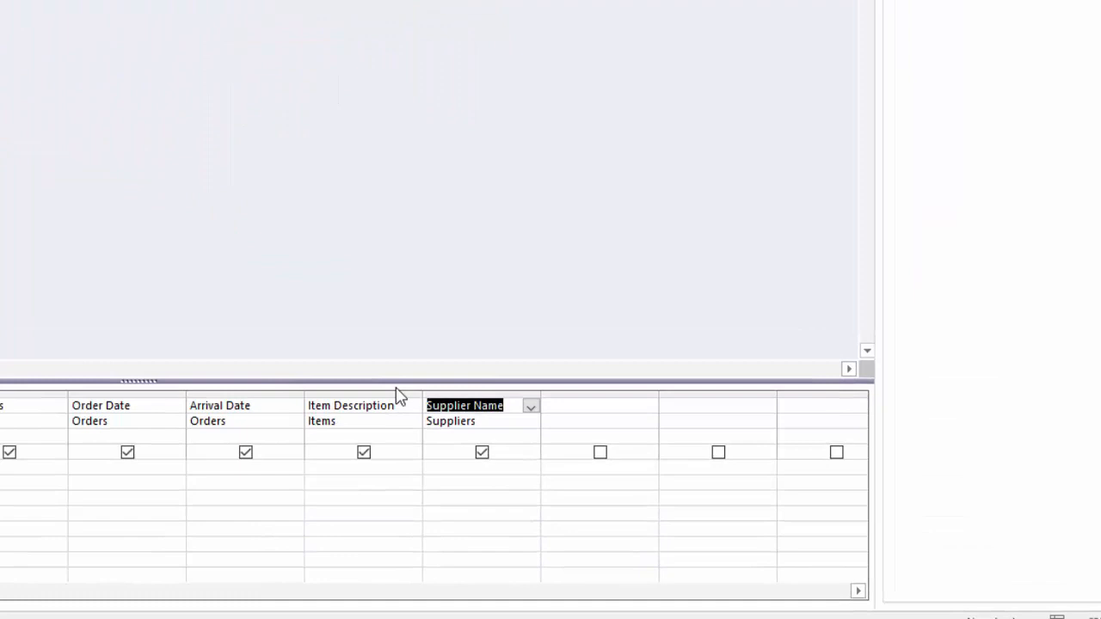
# Reorder the query columns so Supplier Name follows ID and Item Description follows Order No
pyautogui.click(458, 395)
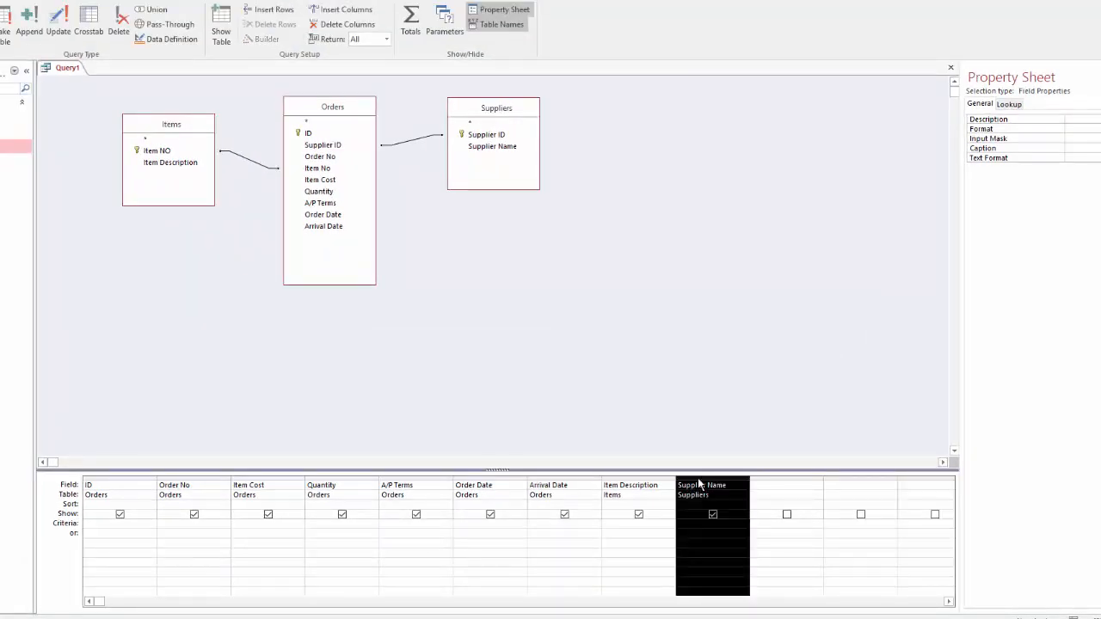
pyautogui.moveTo(699, 484); pyautogui.dragTo(164, 495)
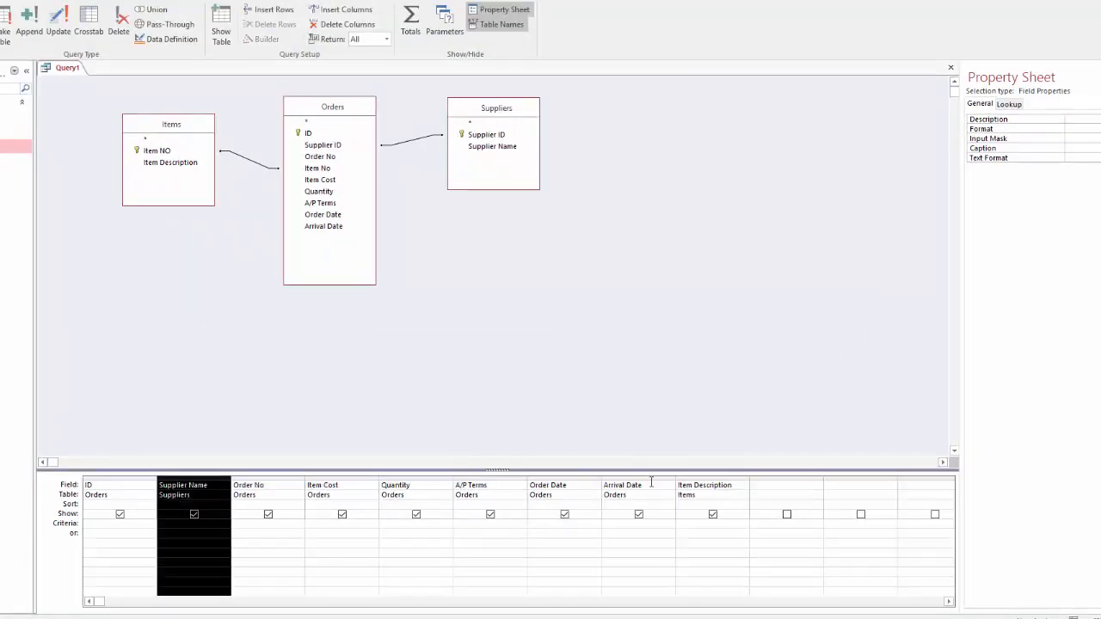
pyautogui.click(695, 480)
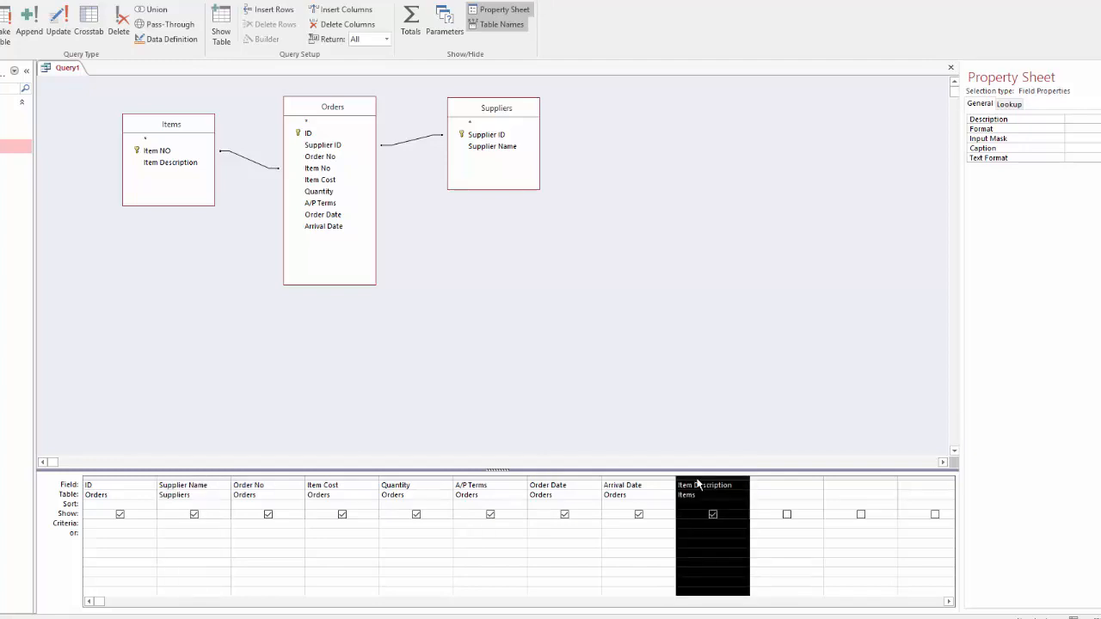
pyautogui.moveTo(696, 480); pyautogui.dragTo(322, 471)
pyautogui.click(401, 538)
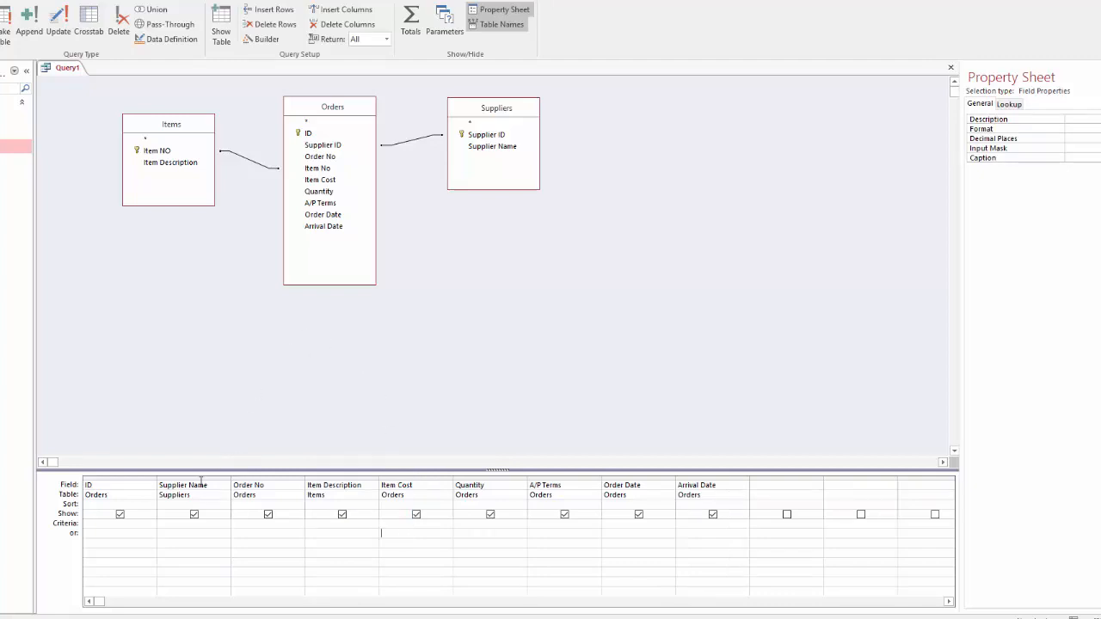
# Display the query results in Datasheet View
pyautogui.click(200, 478)
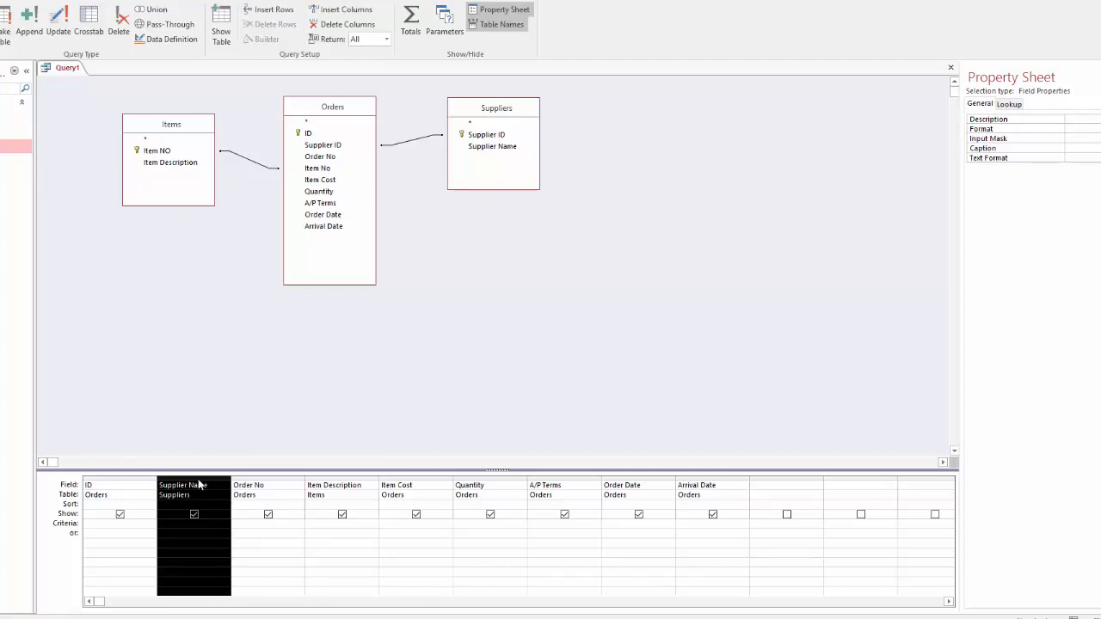
pyautogui.click(247, 540)
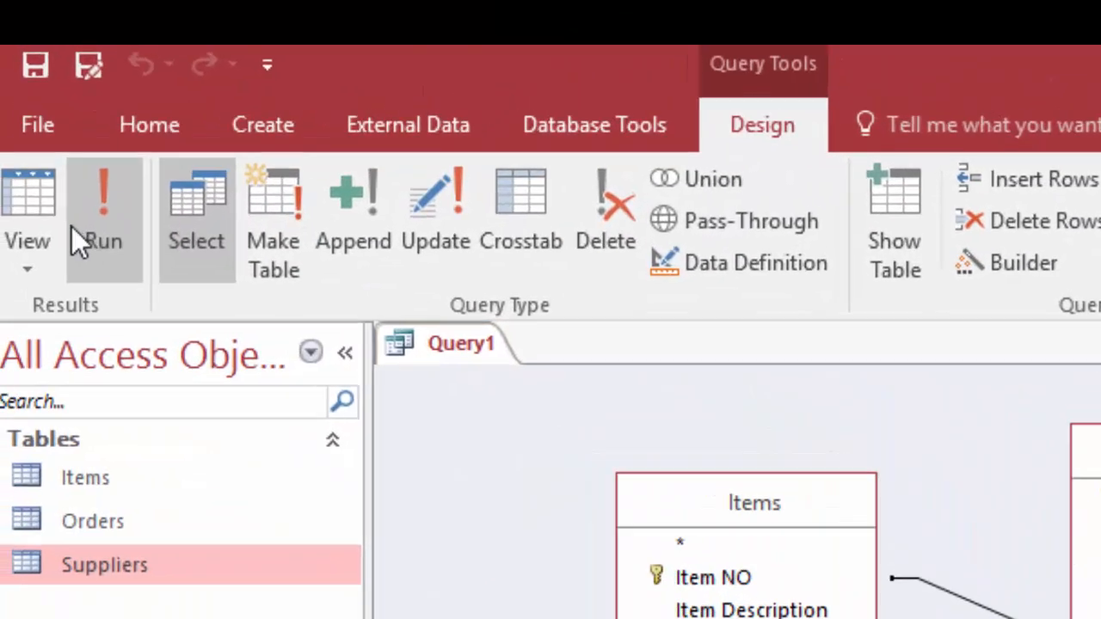
pyautogui.click(39, 245)
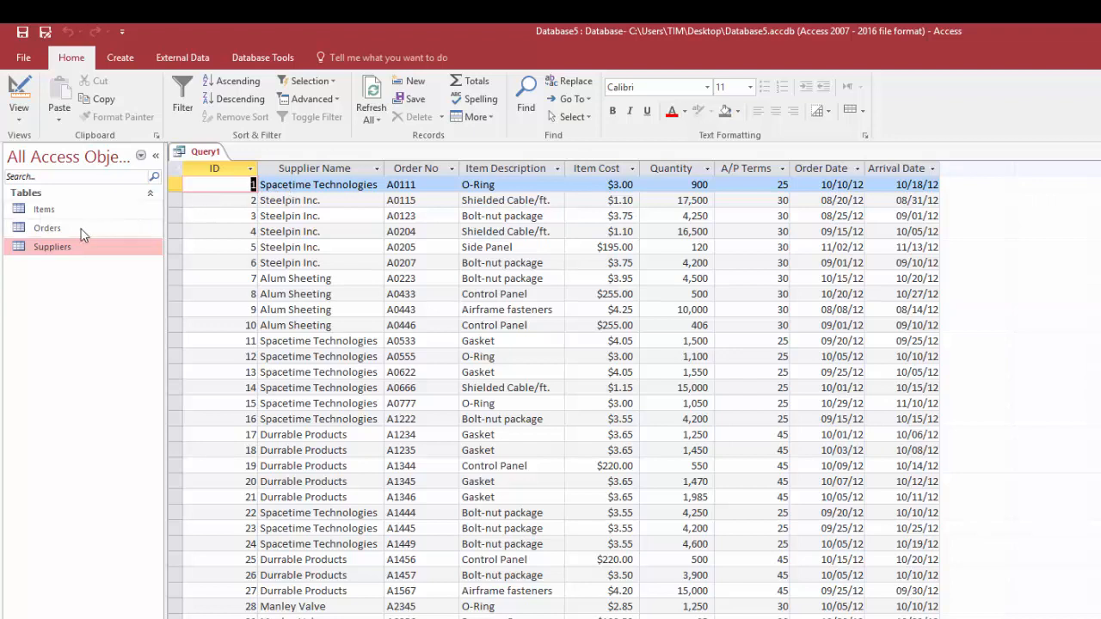
# In the Suppliers table, change the supplier name Spacetime Technologies to Spacetime LLC and return to the query results
pyautogui.doubleClick(62, 249)
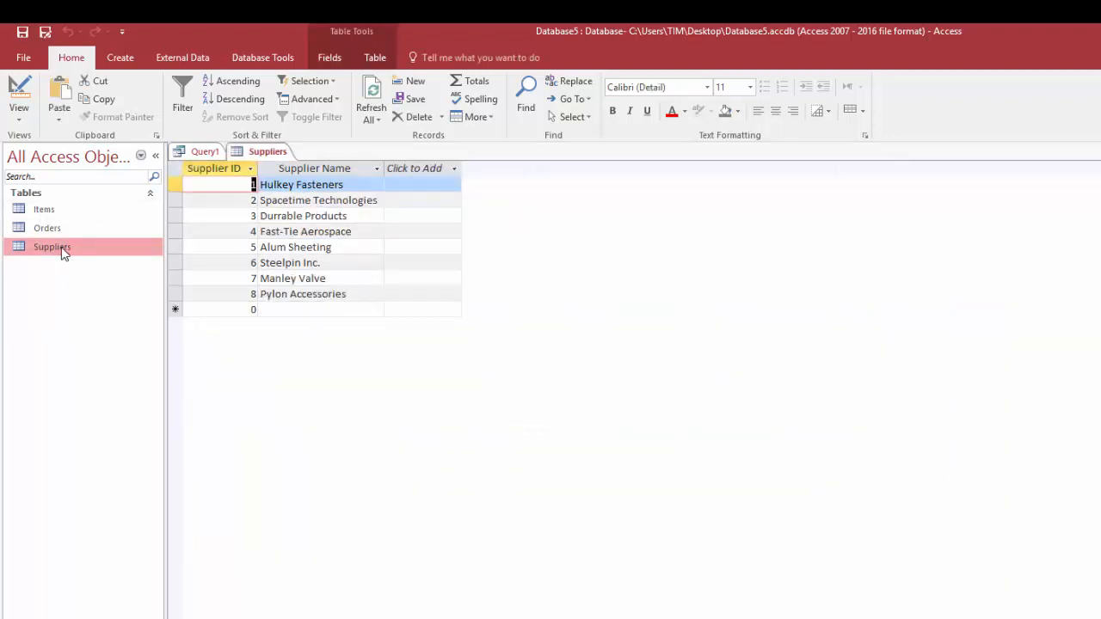
pyautogui.doubleClick(344, 200)
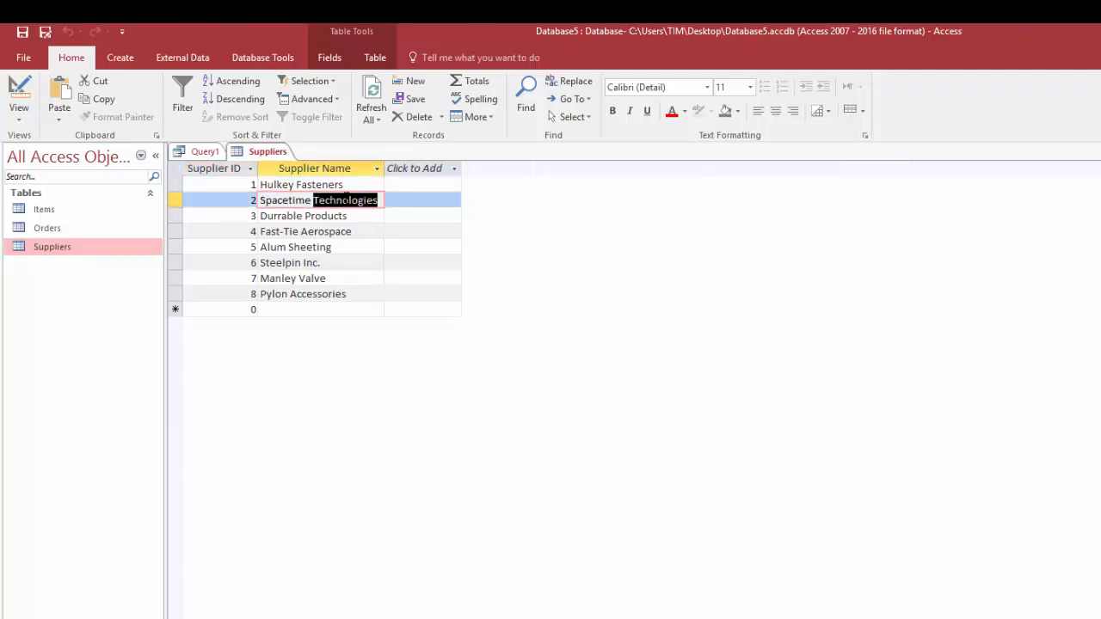
pyautogui.write('LLC')
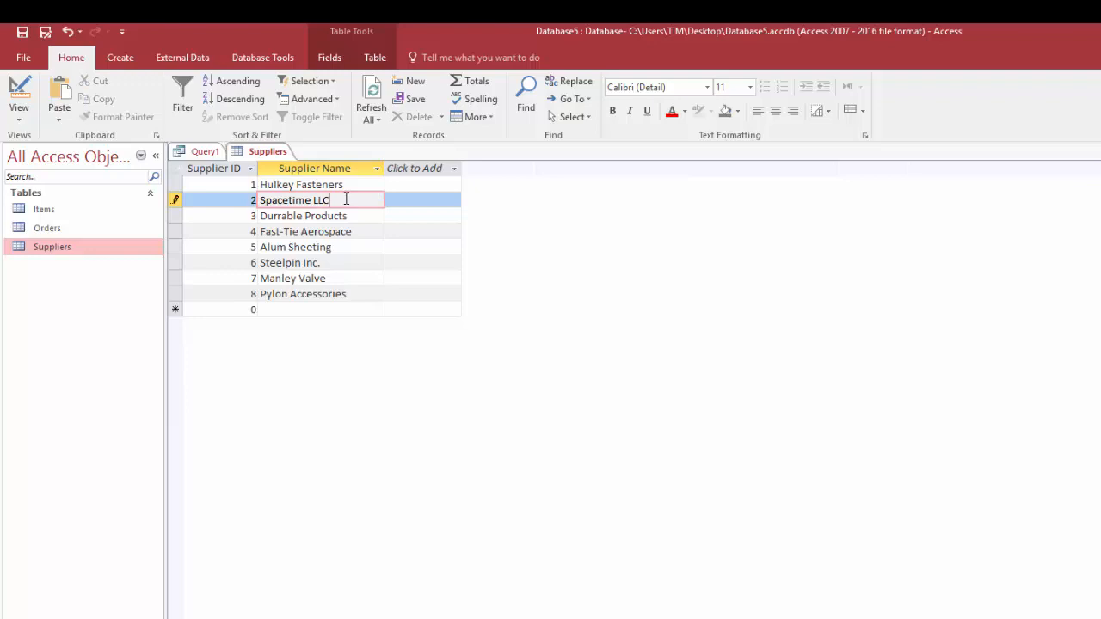
pyautogui.click(416, 200)
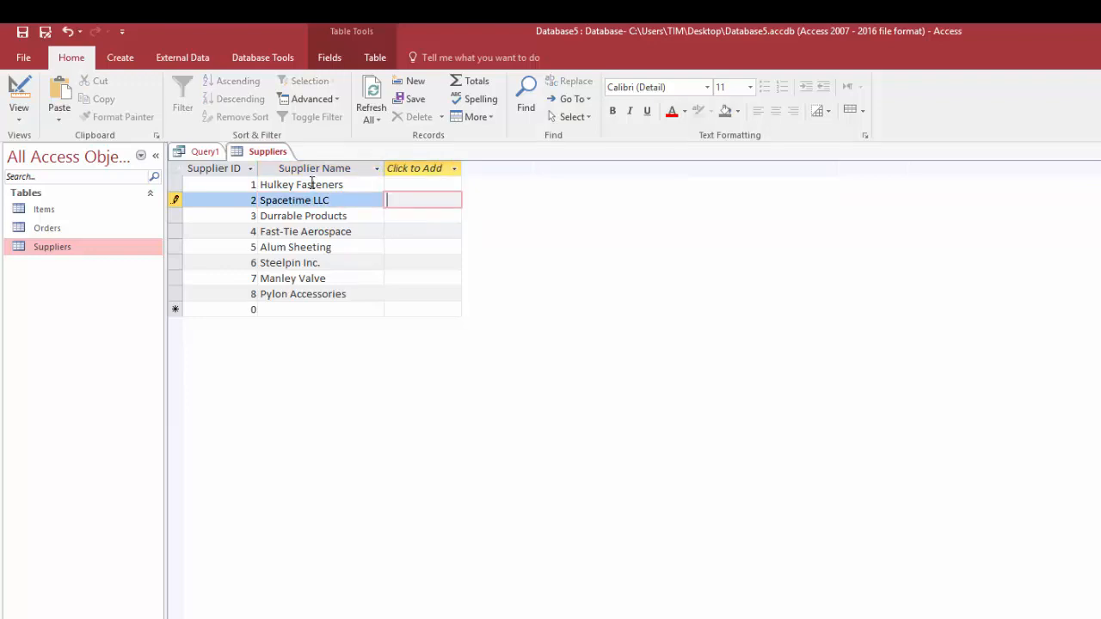
pyautogui.click(238, 215)
pyautogui.rightClick(263, 152)
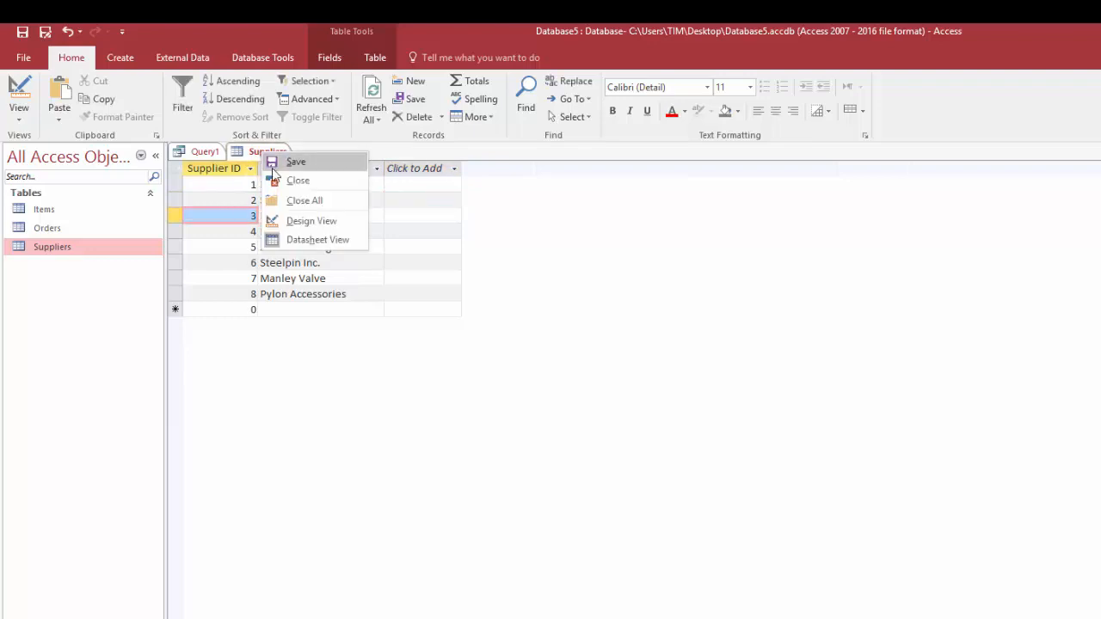
pyautogui.click(292, 180)
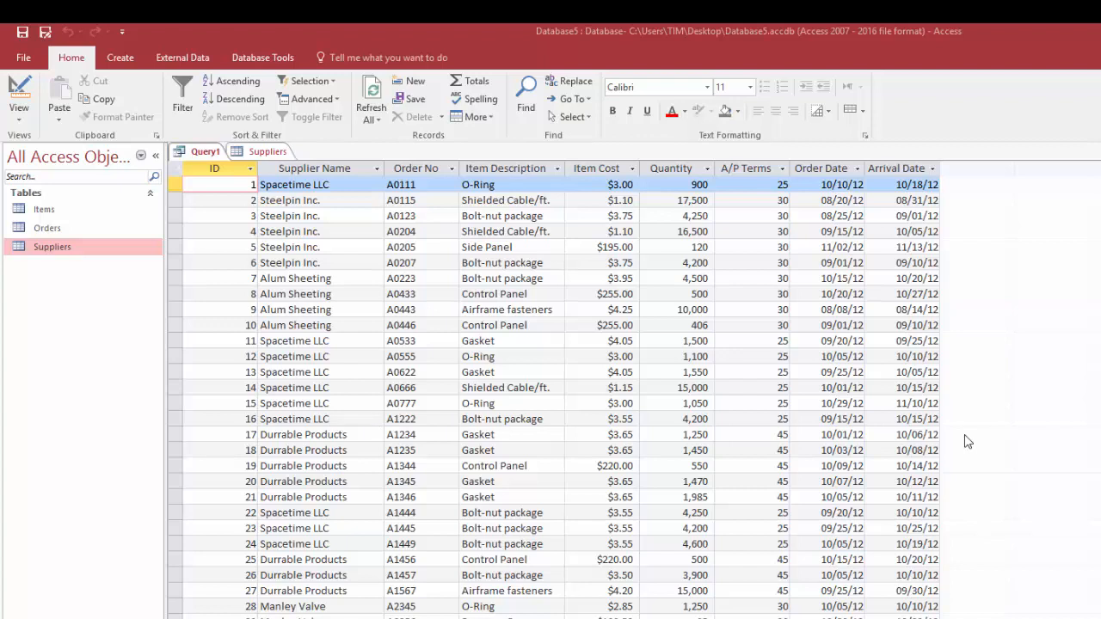
# In the query's Design View, set the Orders–Suppliers join to include all Orders records and only the matching Suppliers records
pyautogui.rightClick(203, 153)
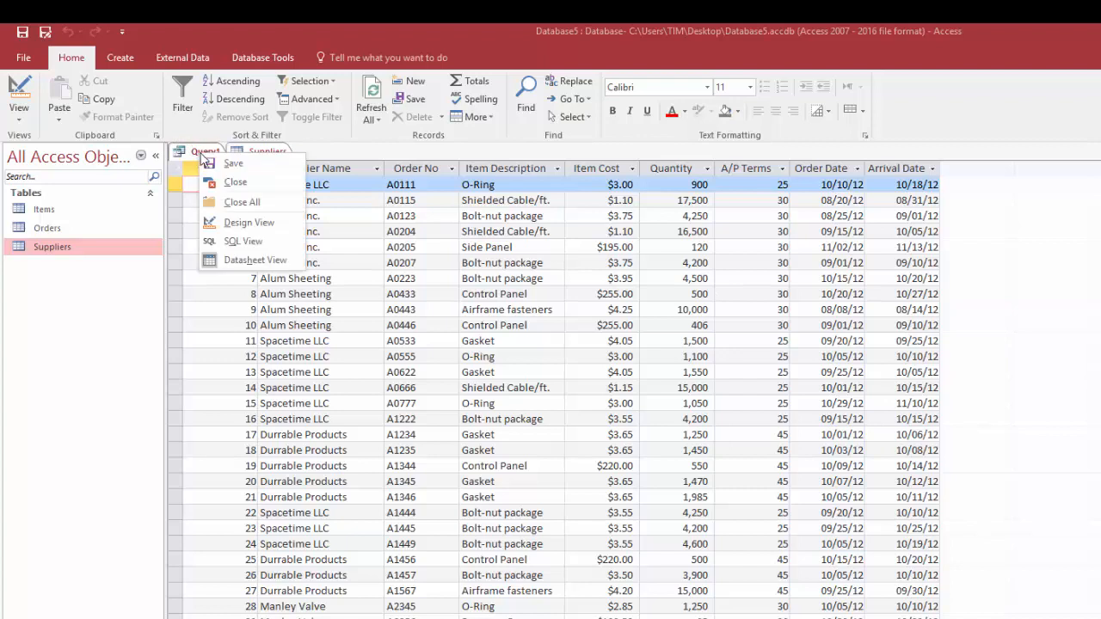
pyautogui.click(238, 220)
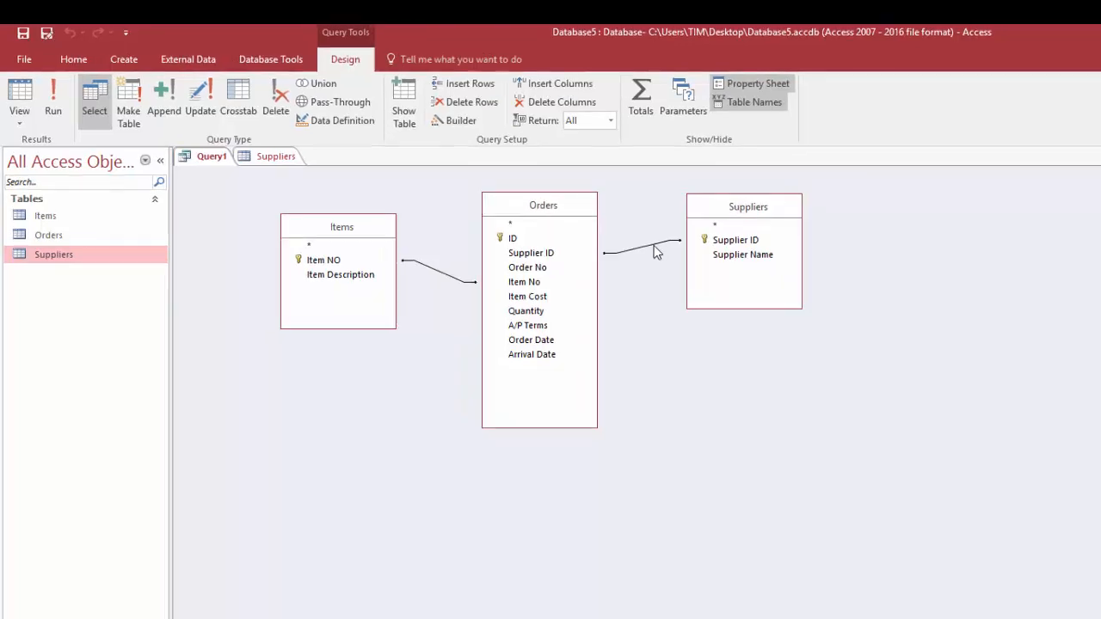
pyautogui.click(653, 246)
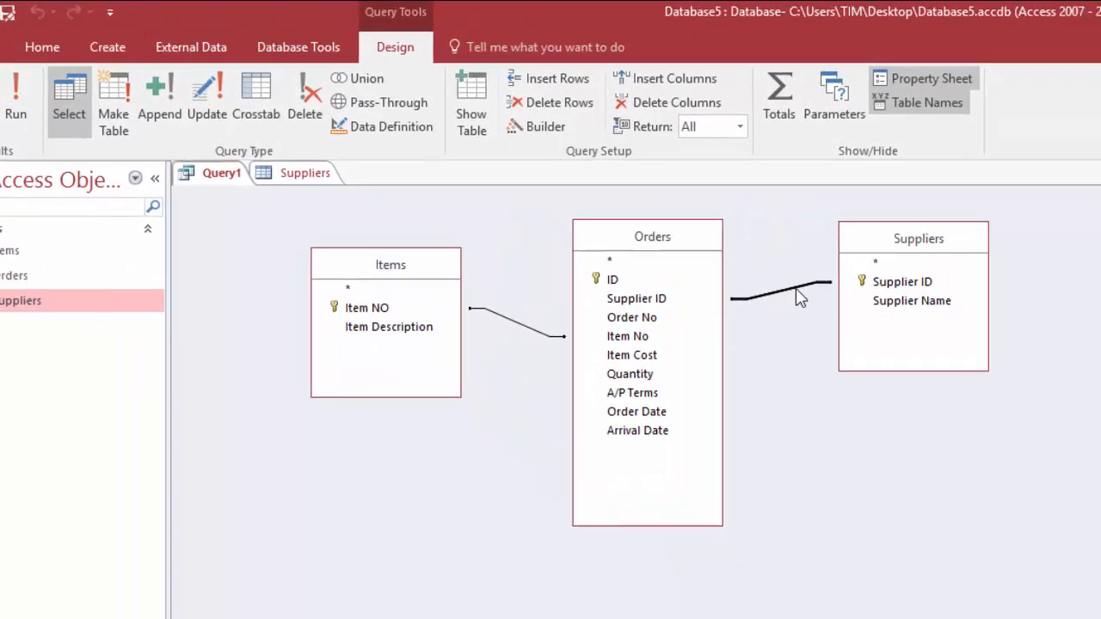
pyautogui.doubleClick(800, 296)
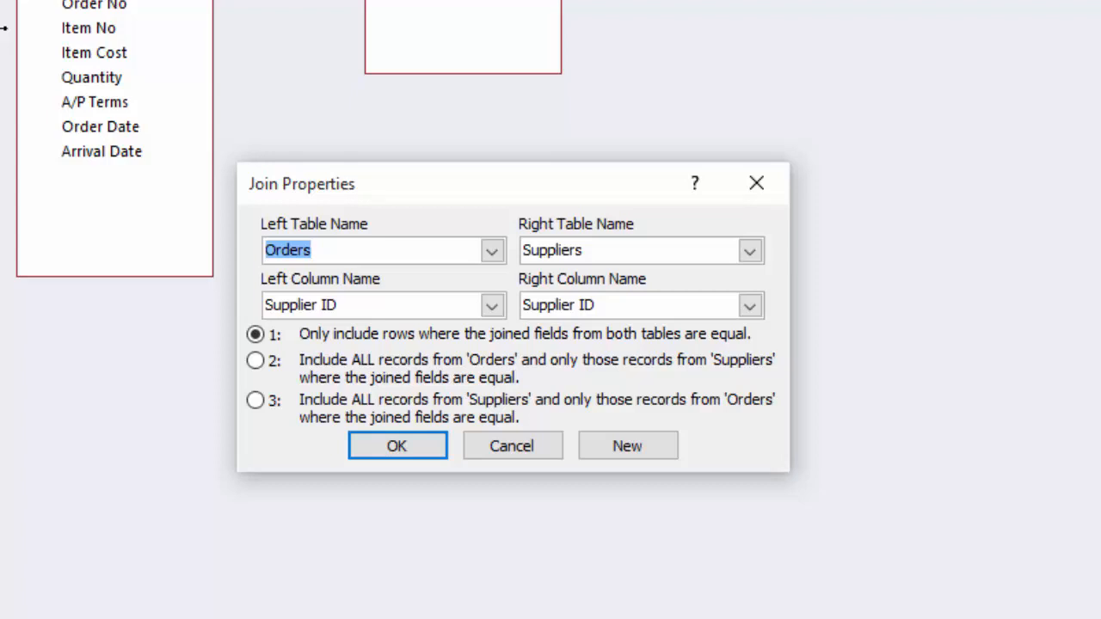
pyautogui.click(256, 360)
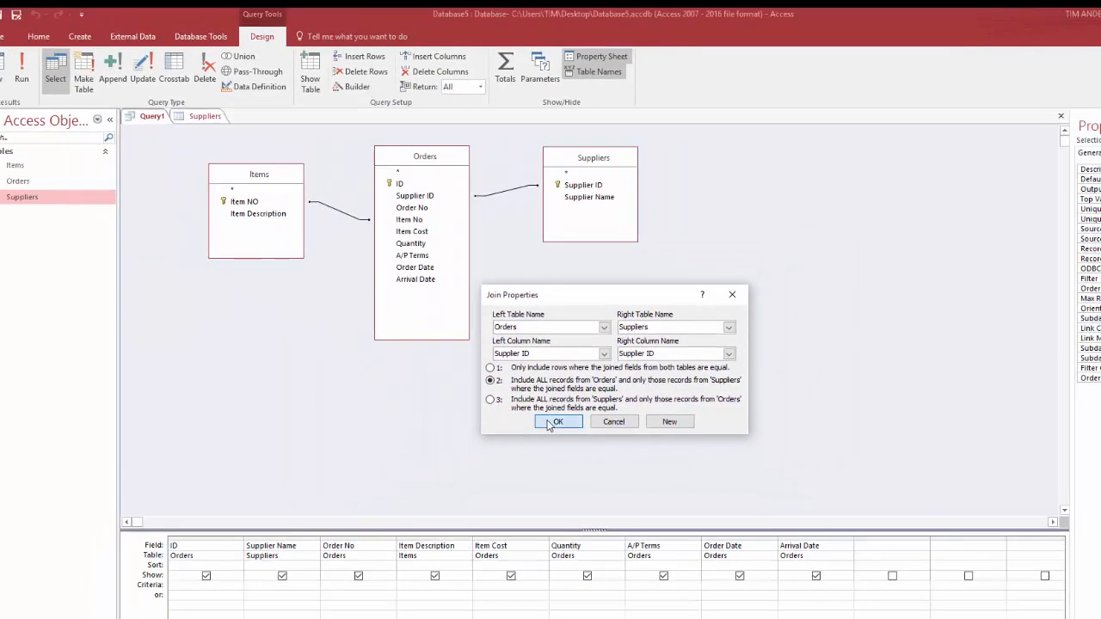
pyautogui.click(555, 421)
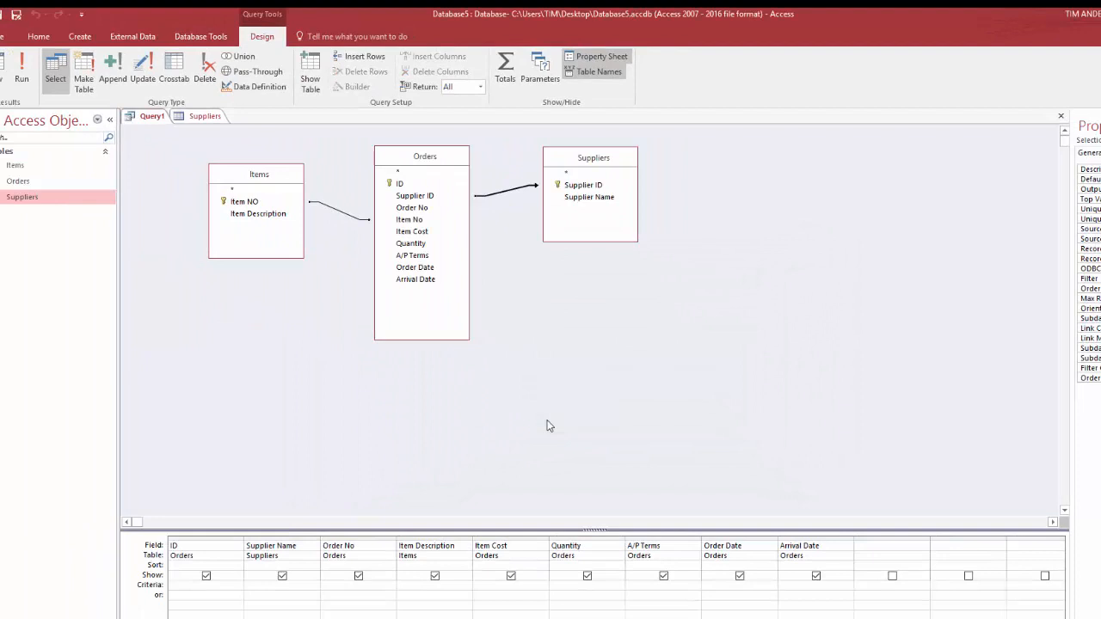
# Set the Orders–Items join to include all Orders records and only the matching Items records
pyautogui.doubleClick(336, 214)
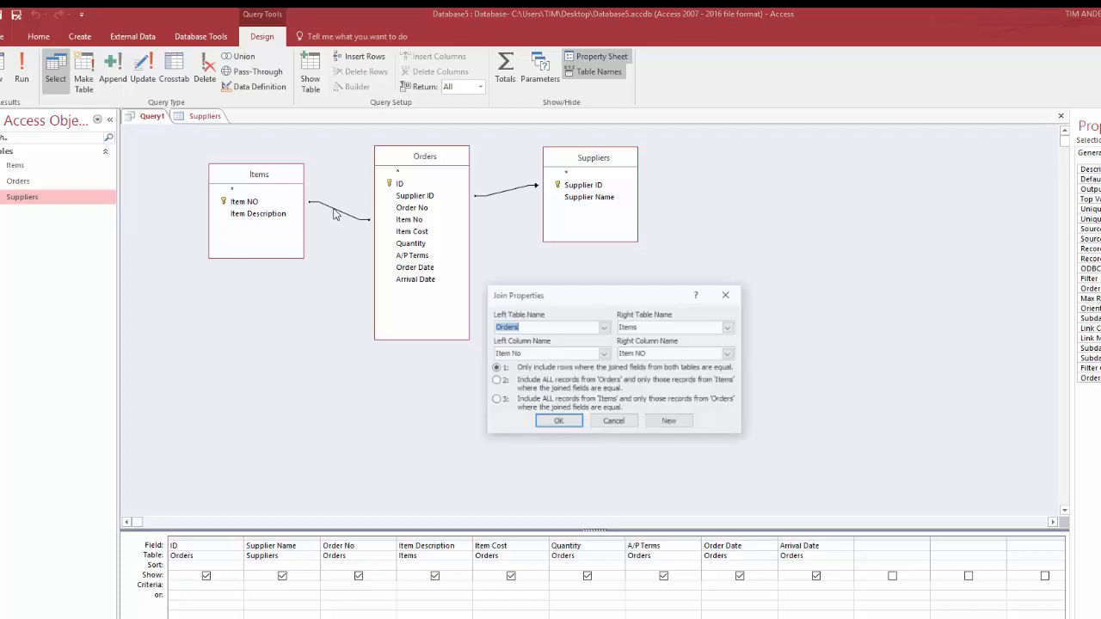
pyautogui.click(497, 383)
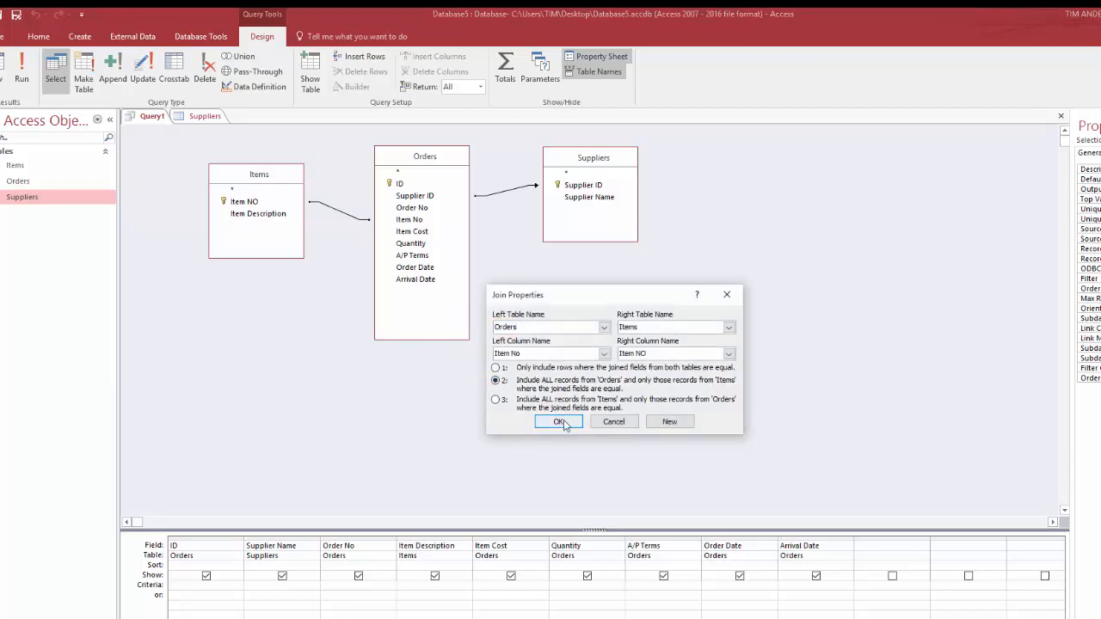
pyautogui.click(560, 421)
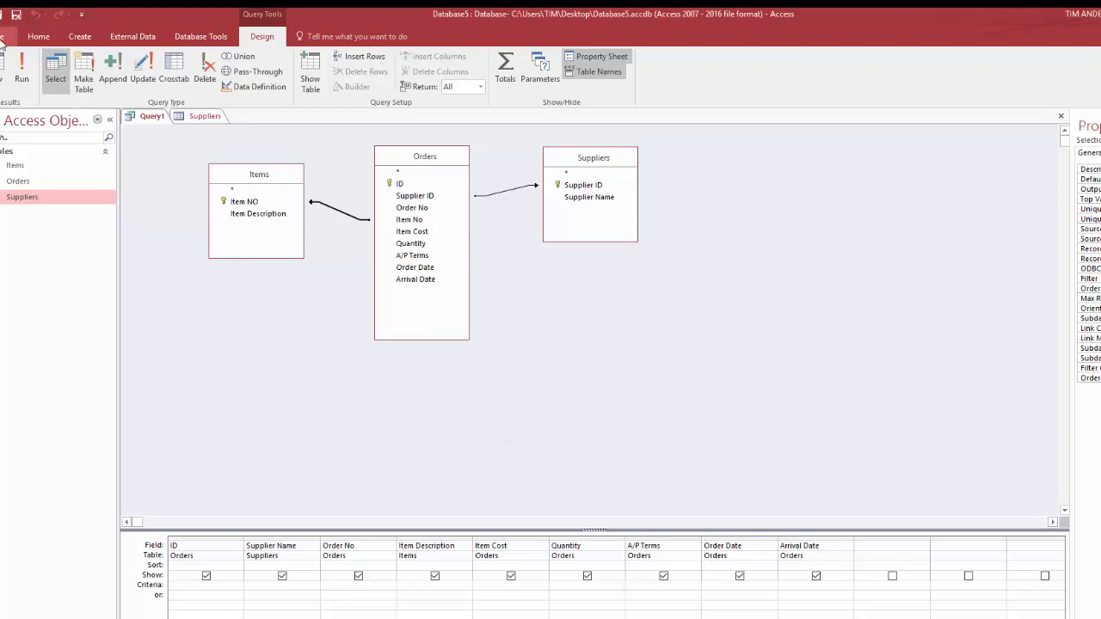
# Save the query under the name qry_Orders
pyautogui.click(15, 14)
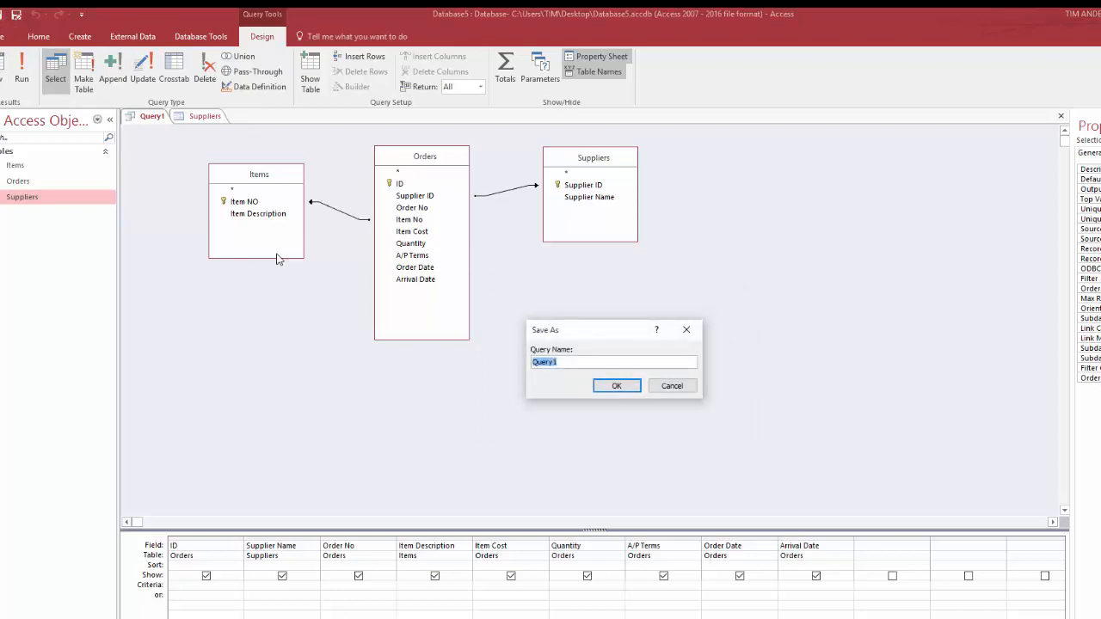
pyautogui.write('ar')
pyautogui.press('BackSpace')
pyautogui.press('BackSpace')
pyautogui.press('BackSpace')
pyautogui.press('BackSpace')
pyautogui.write('qry_)O')
pyautogui.press('BackSpace')
pyautogui.press('BackSpace')
pyautogui.write('Orders')
pyautogui.click(612, 385)
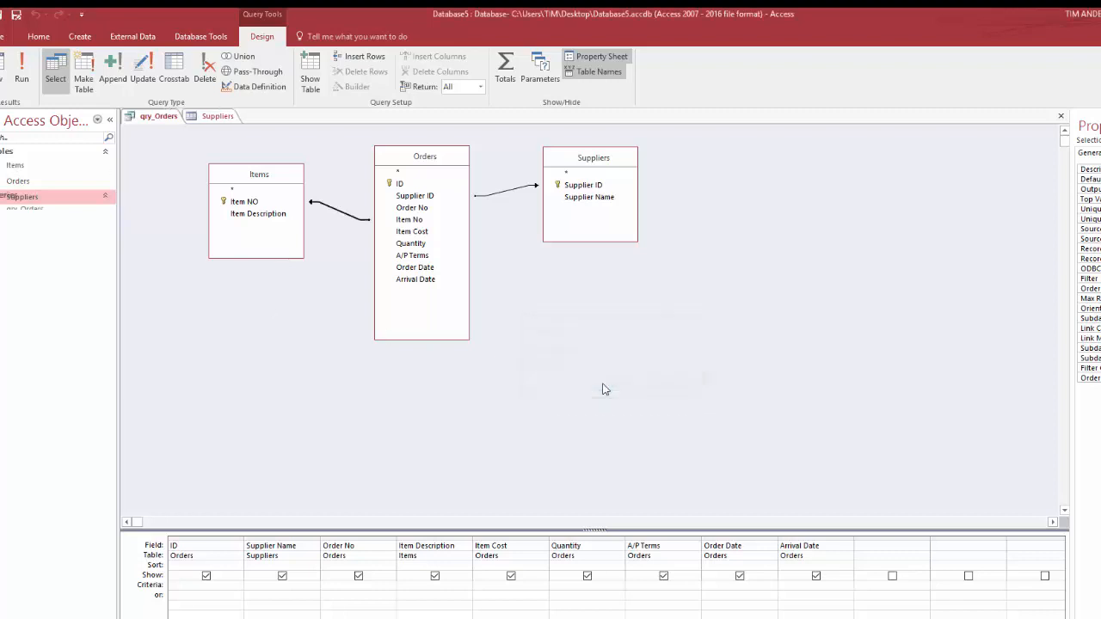